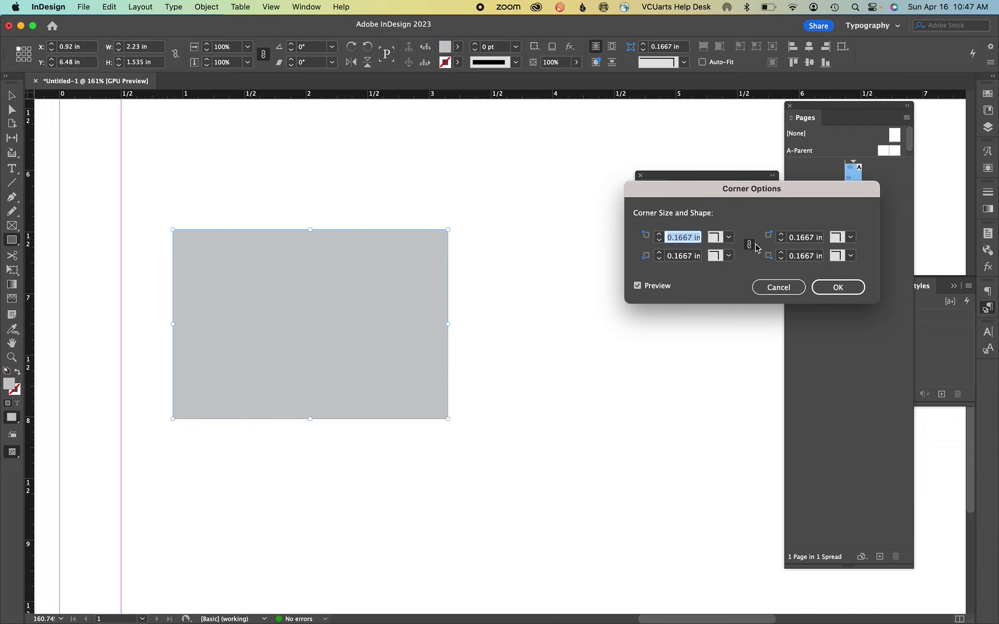
- Give all four corners of the gray rectangle the Rounded shape with a size of 0.25 in
left_click(728, 238)
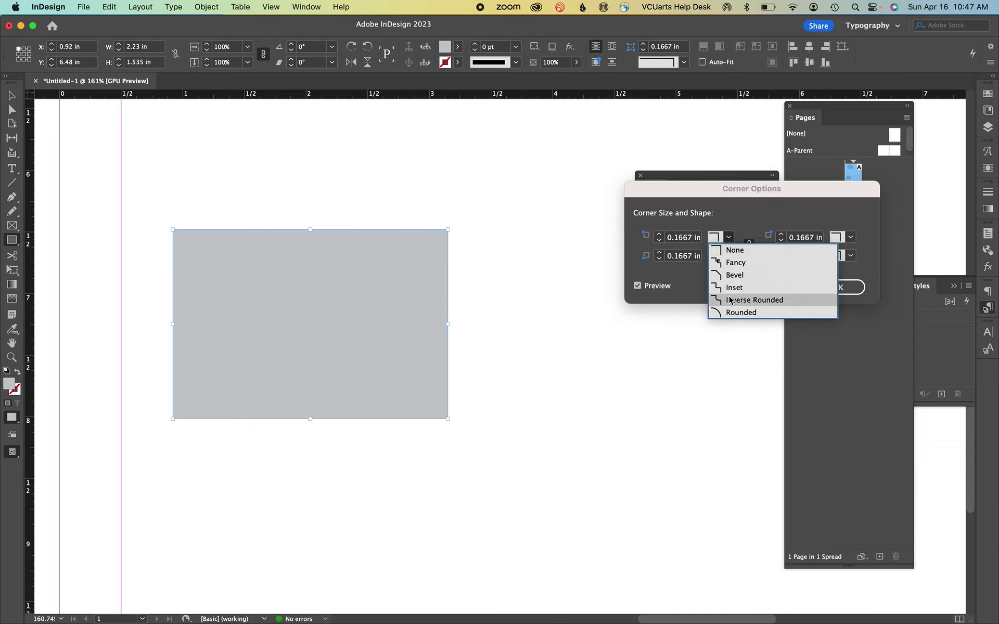
left_click(734, 312)
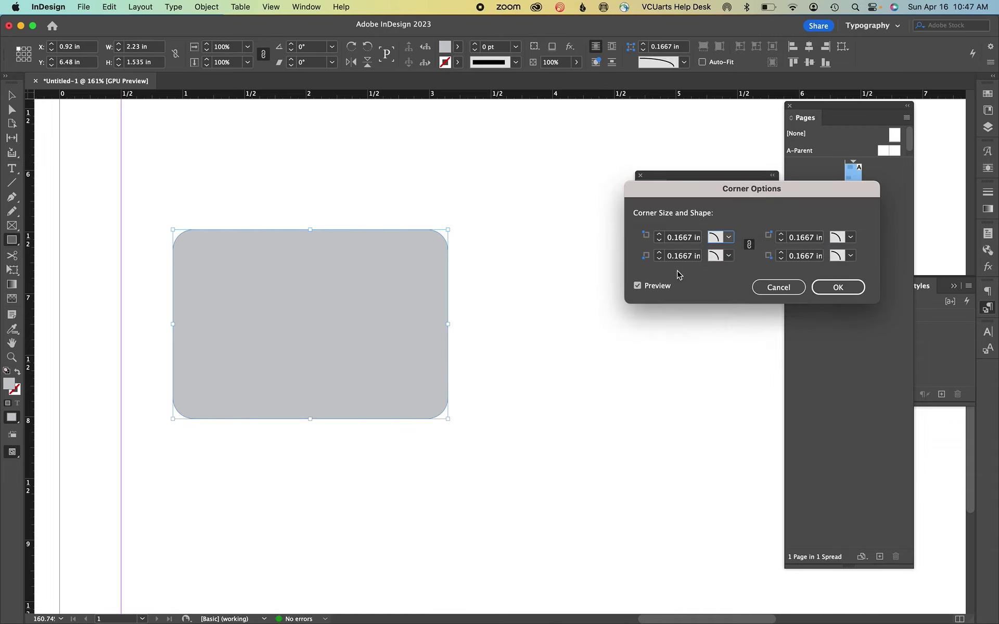
left_click(661, 235)
left_click(661, 236)
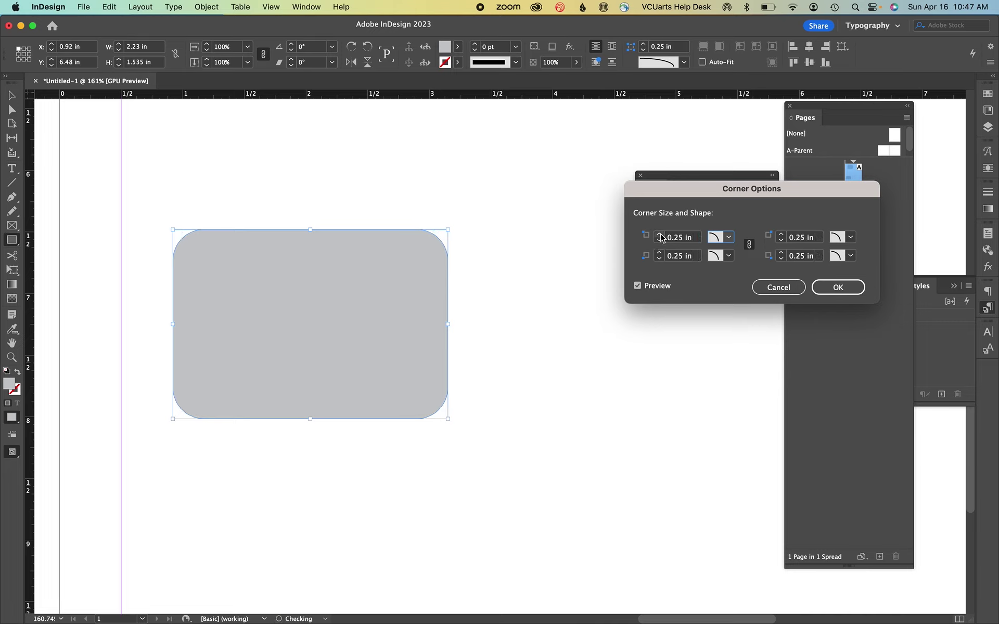
left_click(837, 289)
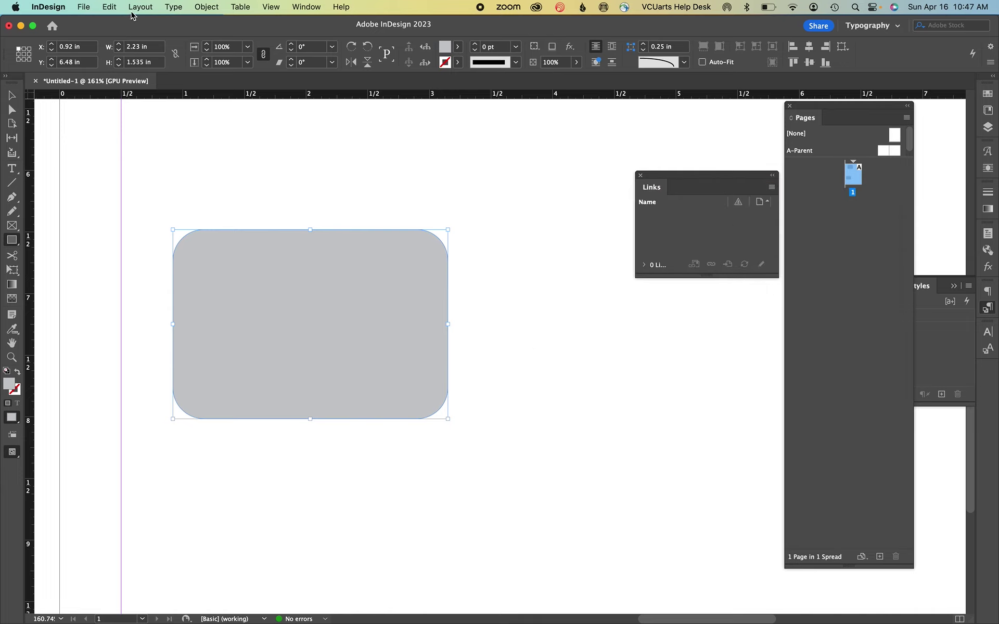
- Copy the rounded gray rectangle and paste a duplicate of it onto the page
left_click(110, 7)
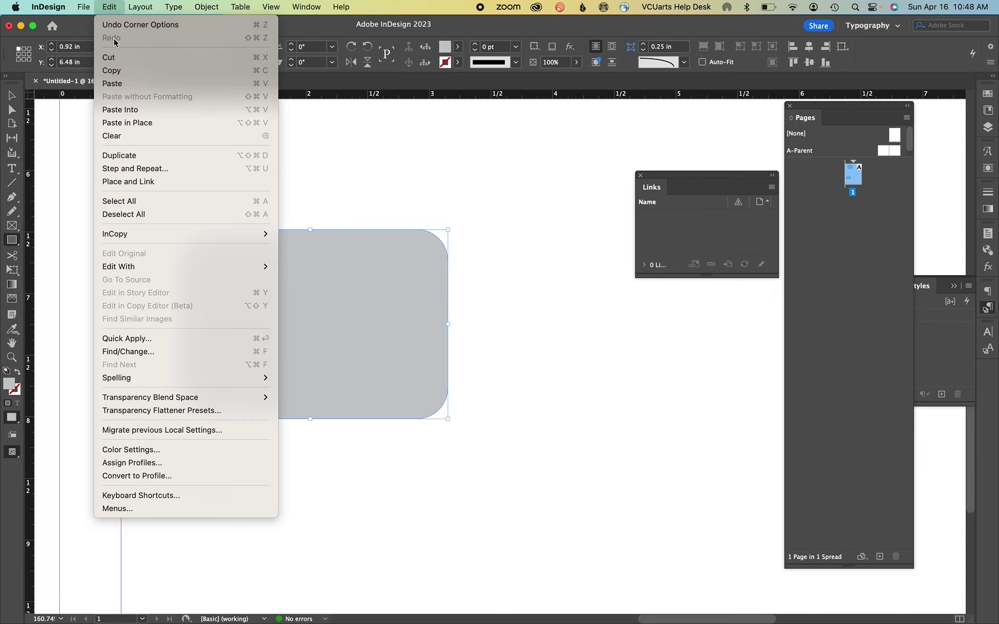
left_click(122, 71)
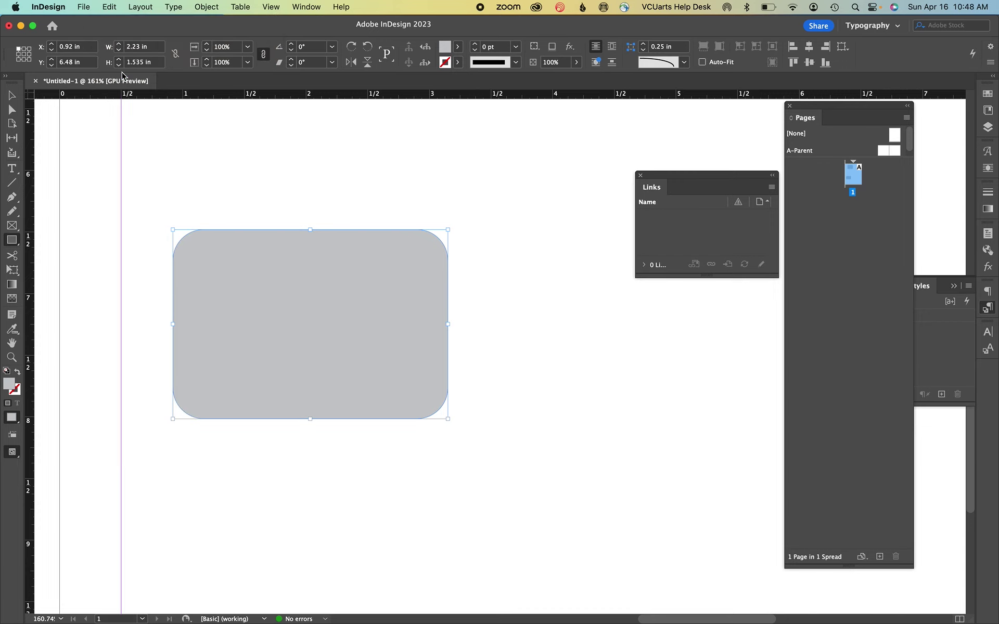
left_click(109, 7)
left_click(111, 84)
- Swap the duplicate's fill and stroke so it is an unfilled gray outline, and set its stroke weight to 2 pt
left_click(18, 373)
left_click(18, 373)
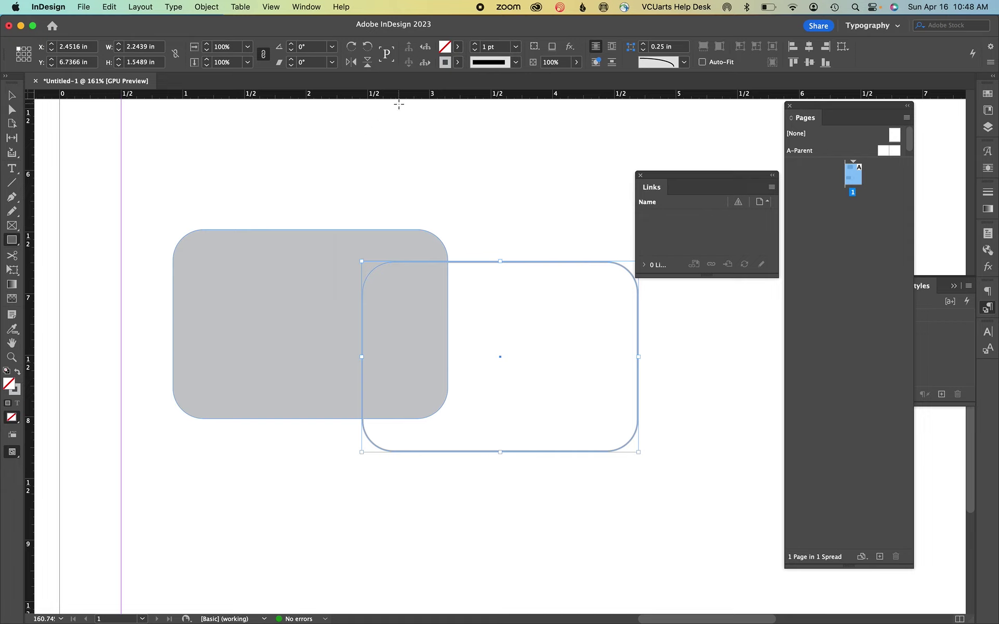
left_click(476, 45)
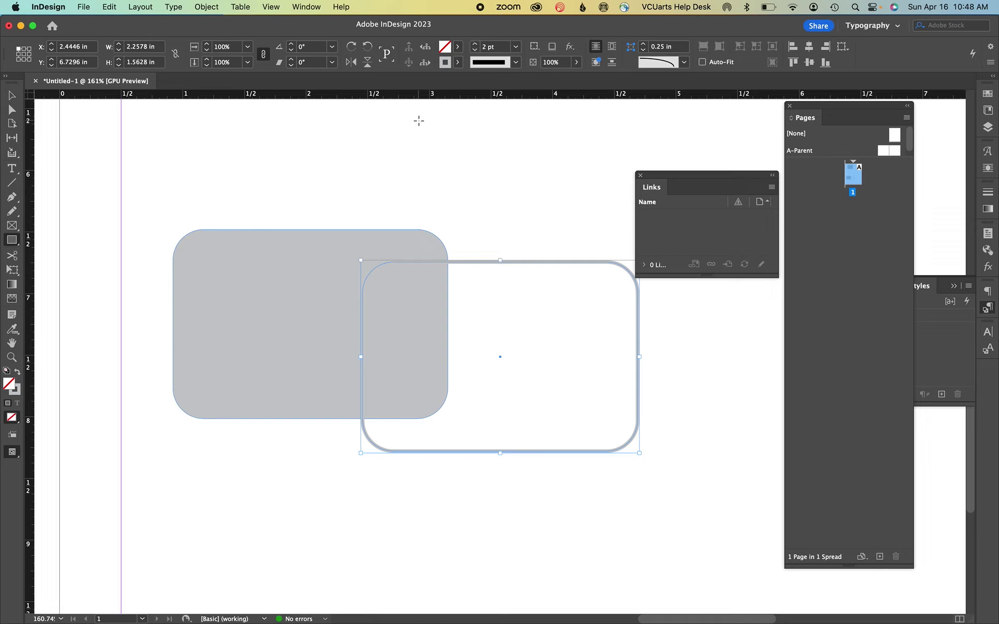
- Enlarge the outlined rectangle by adding 0.125 in to both its width and its height
left_click(145, 47)
type("+ .125")
key("Return")
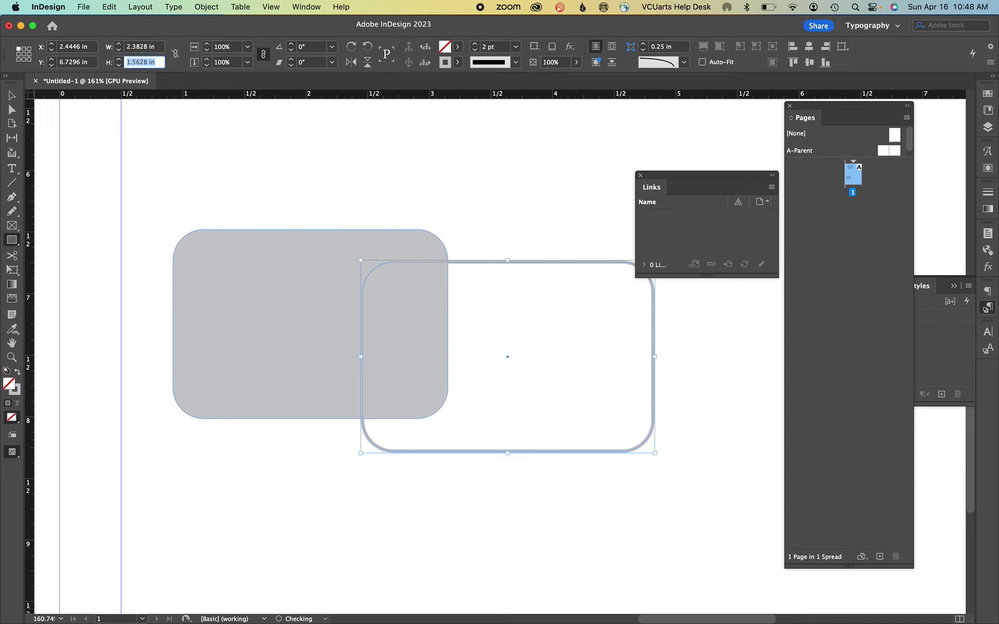
left_click(148, 63)
type("+ .125")
key("Return")
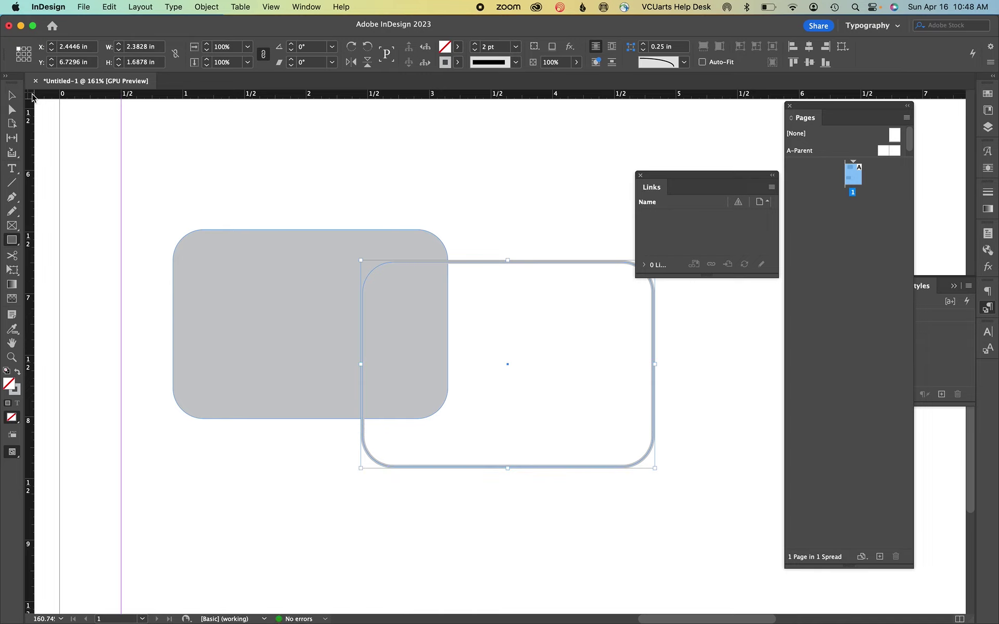
- Align the outlined rectangle and the gray rectangle on their horizontal and vertical centers
left_click(15, 98)
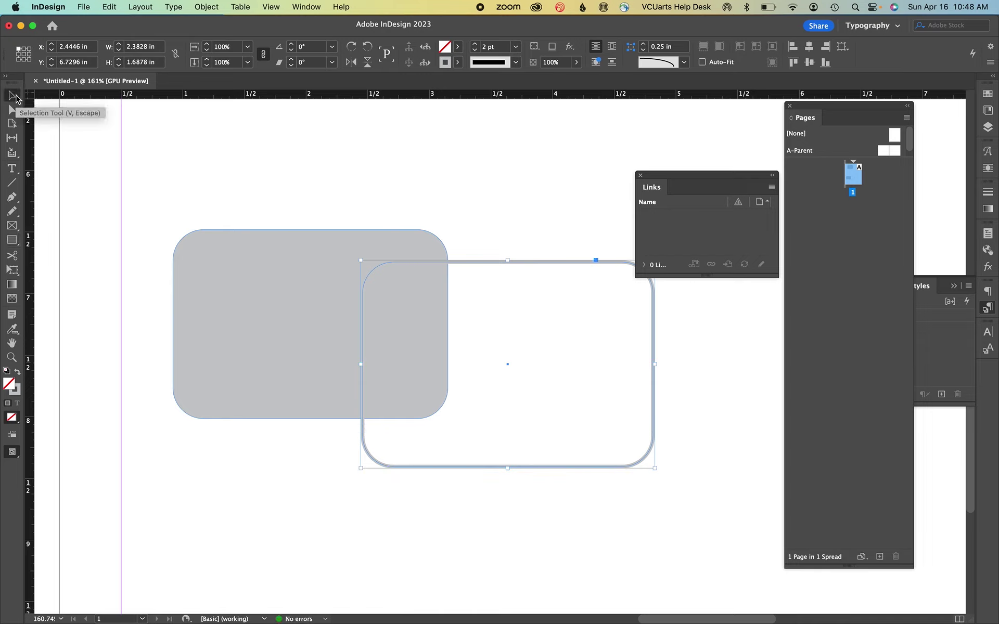
left_click(249, 249, "shift")
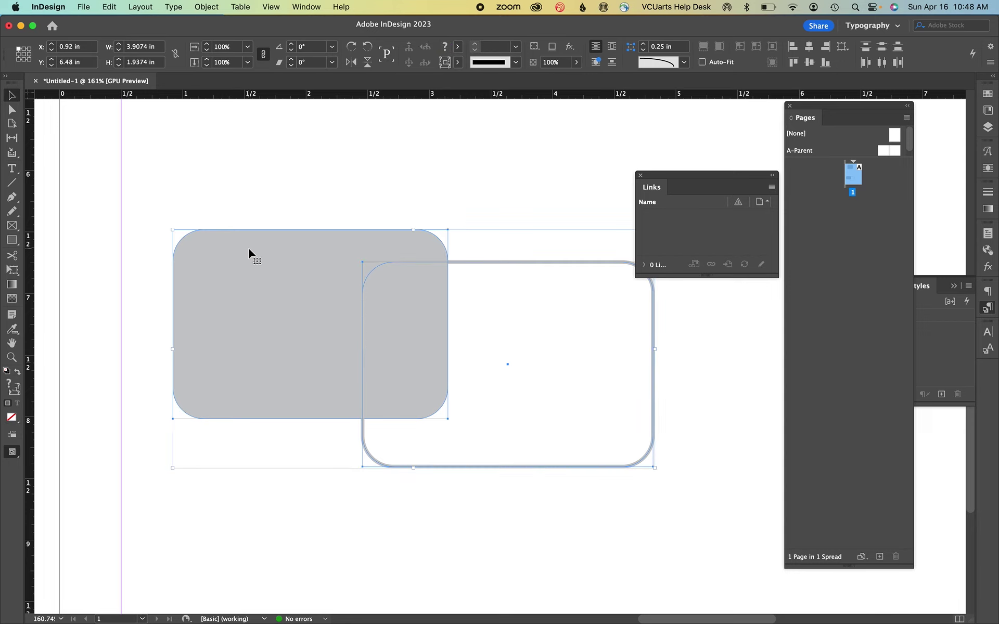
left_click(306, 6)
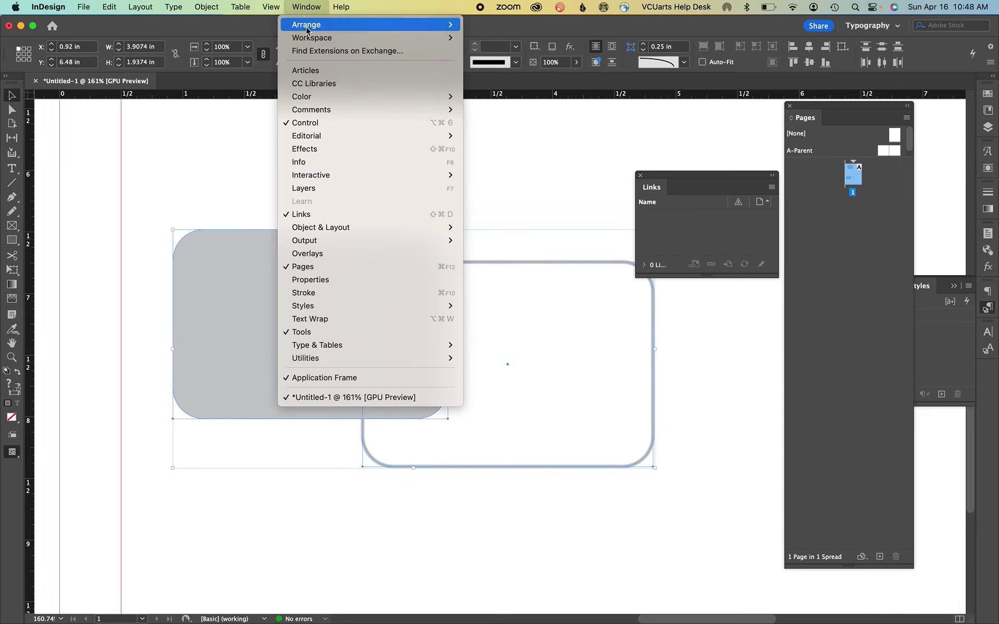
mouse_move(316, 179)
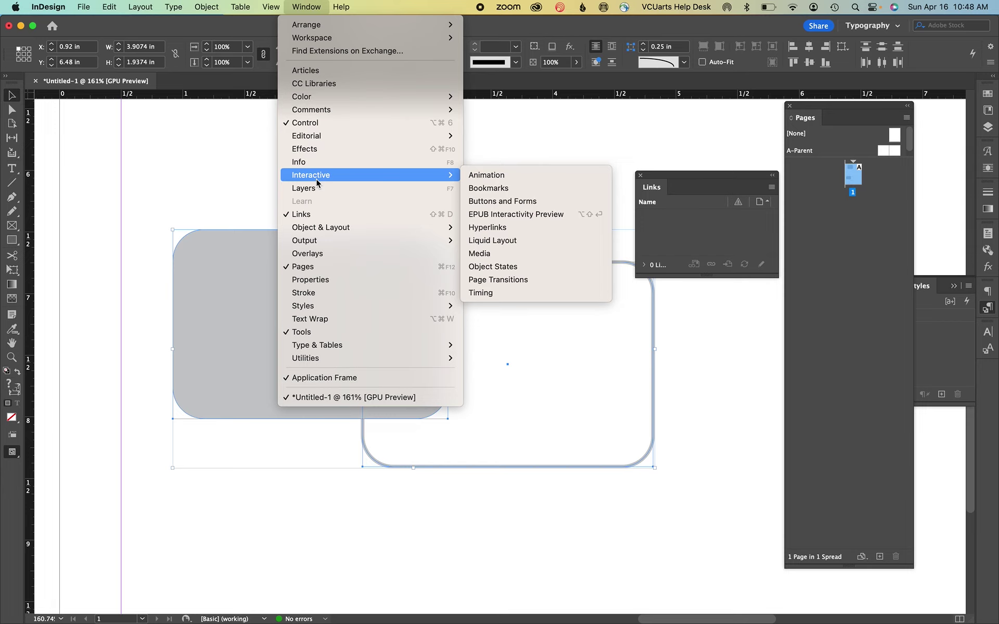
mouse_move(318, 229)
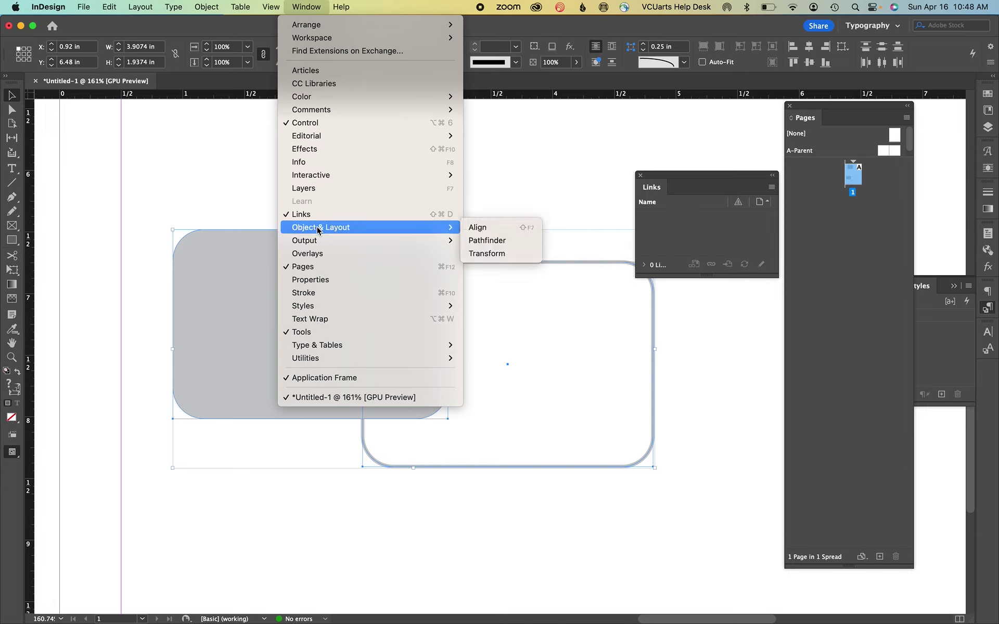
left_click(478, 229)
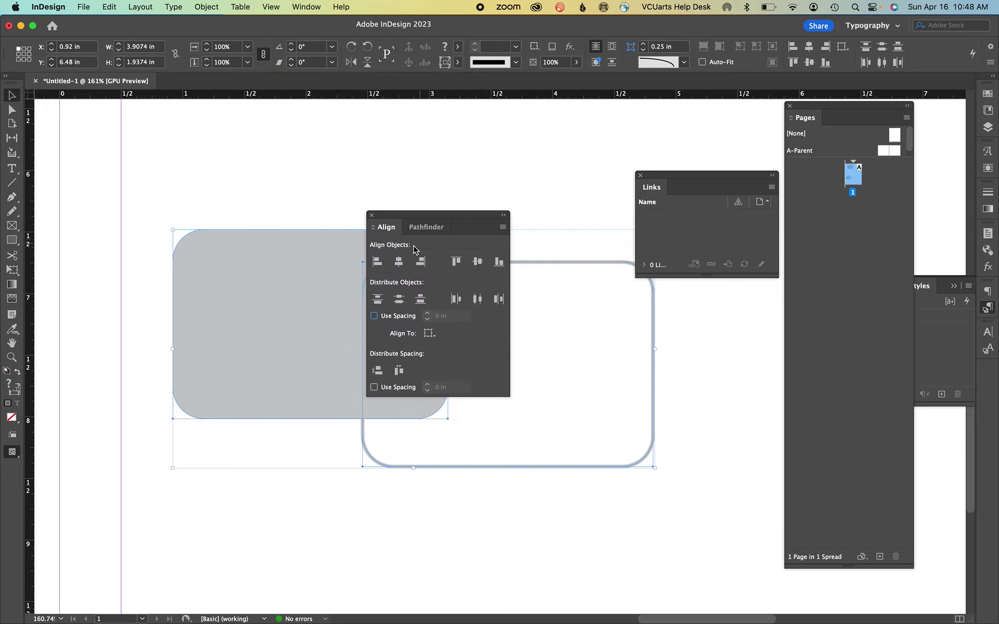
left_click(398, 261)
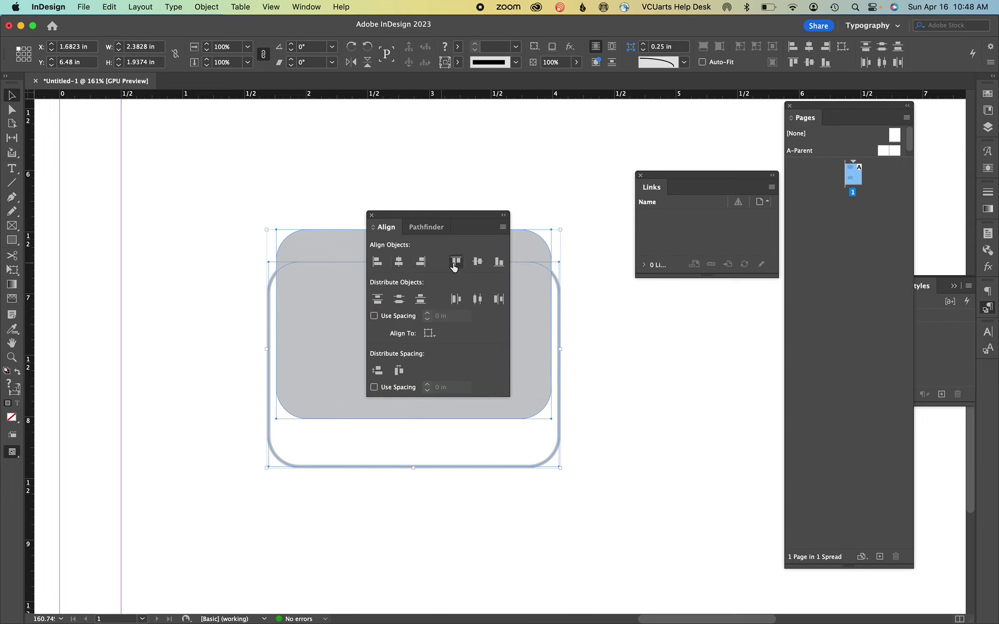
left_click(477, 264)
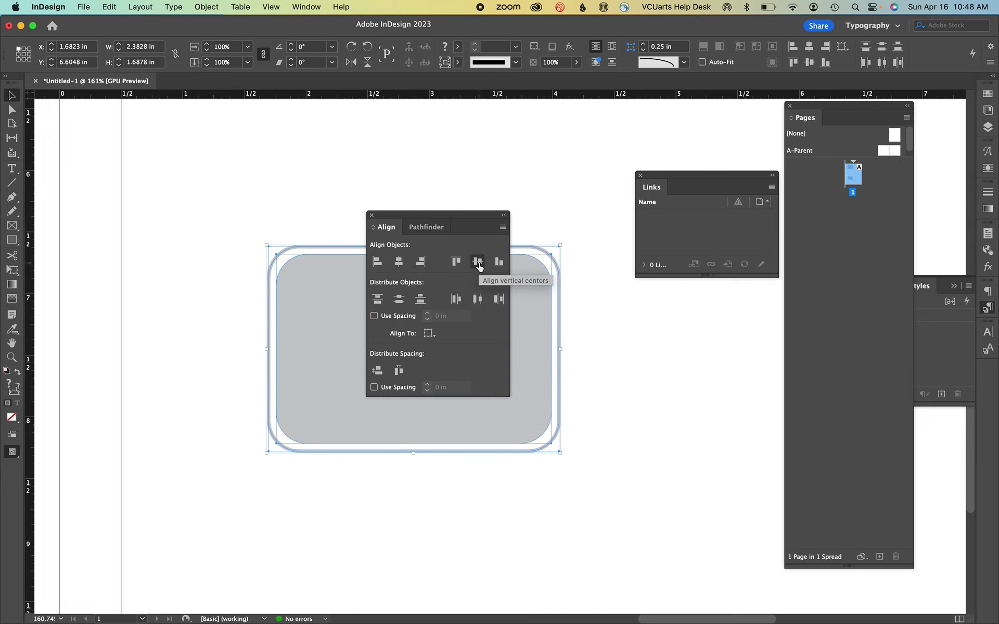
left_click(551, 197)
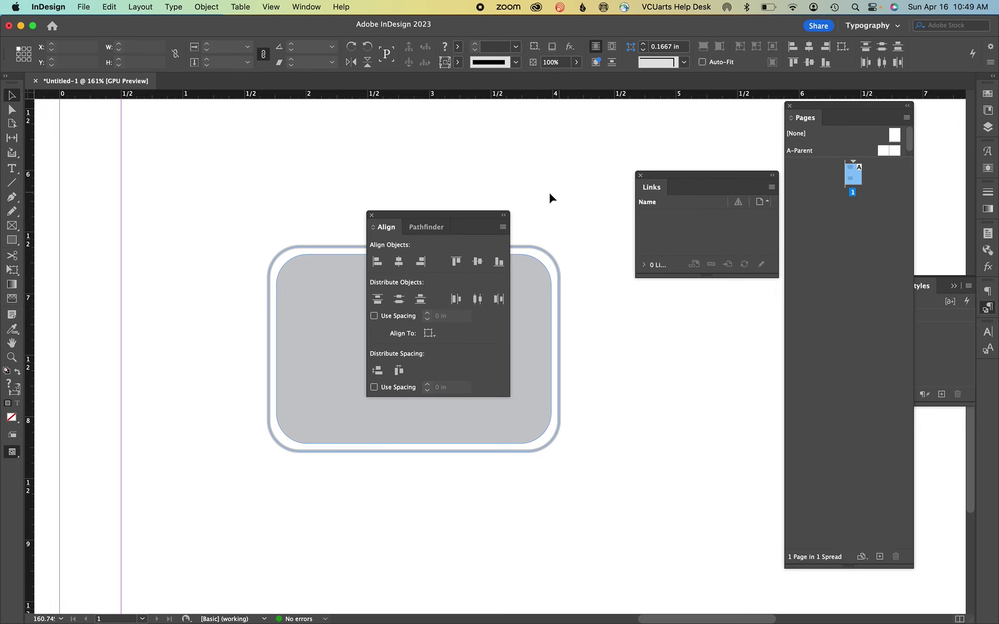
left_click(372, 216)
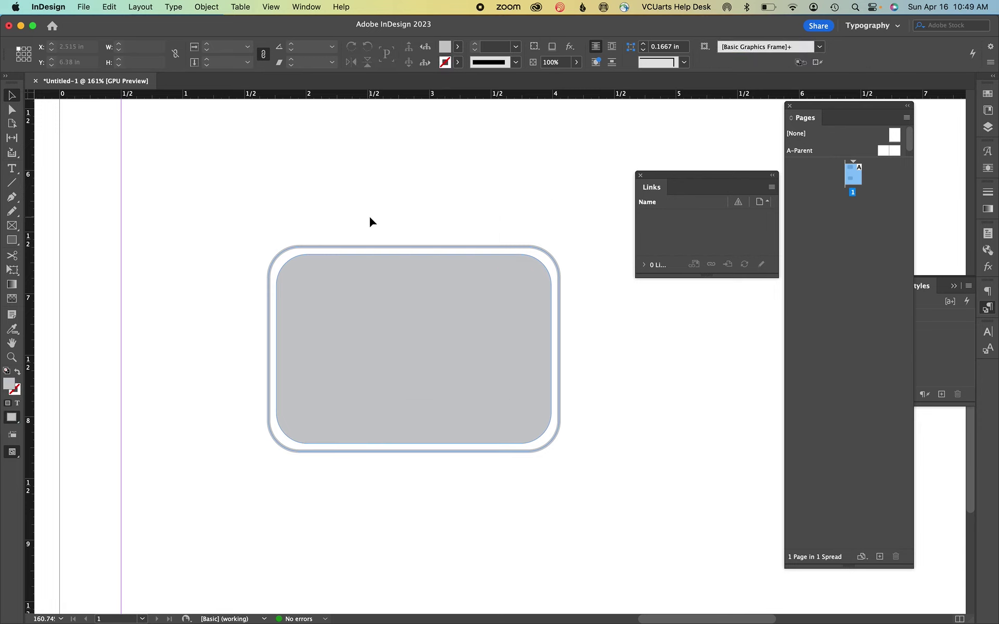
- Set the outer outlined rectangle's corner size to 0.258 in on all four corners
left_click(317, 245)
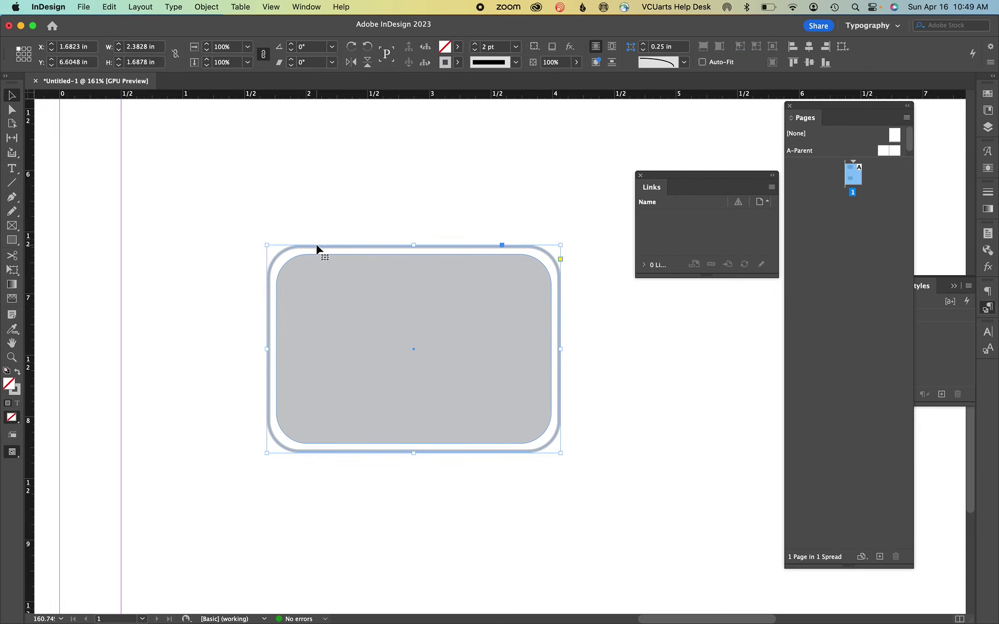
scroll(316, 245, "up", 5)
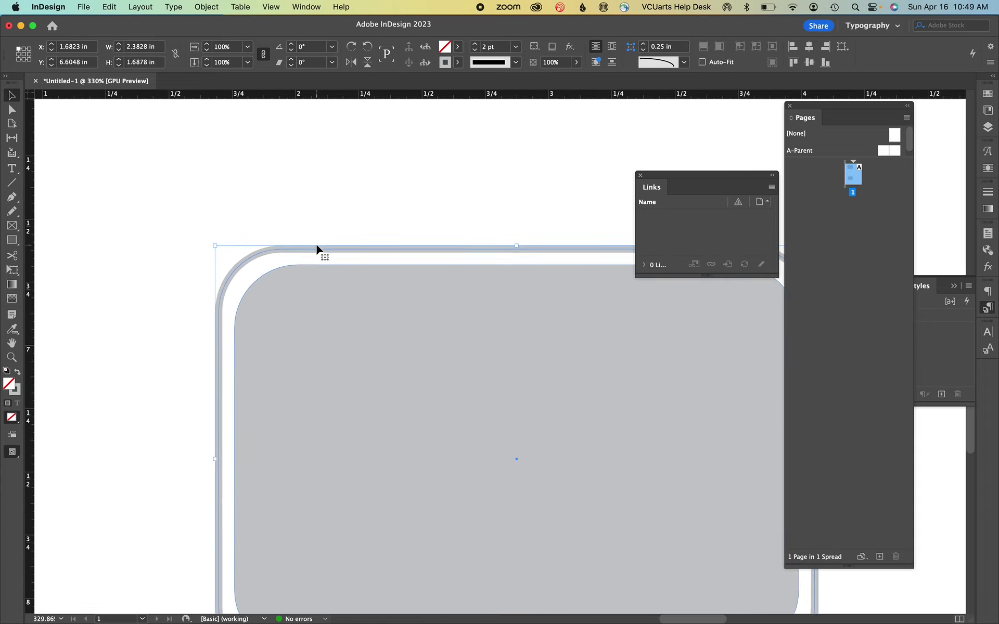
scroll(316, 245, "up", 1)
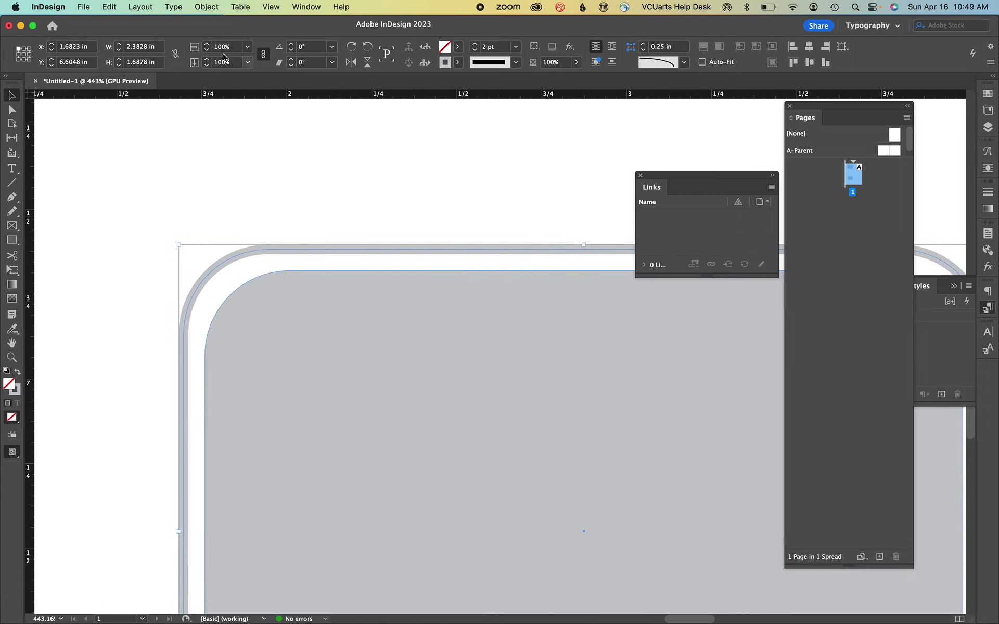
left_click(214, 7)
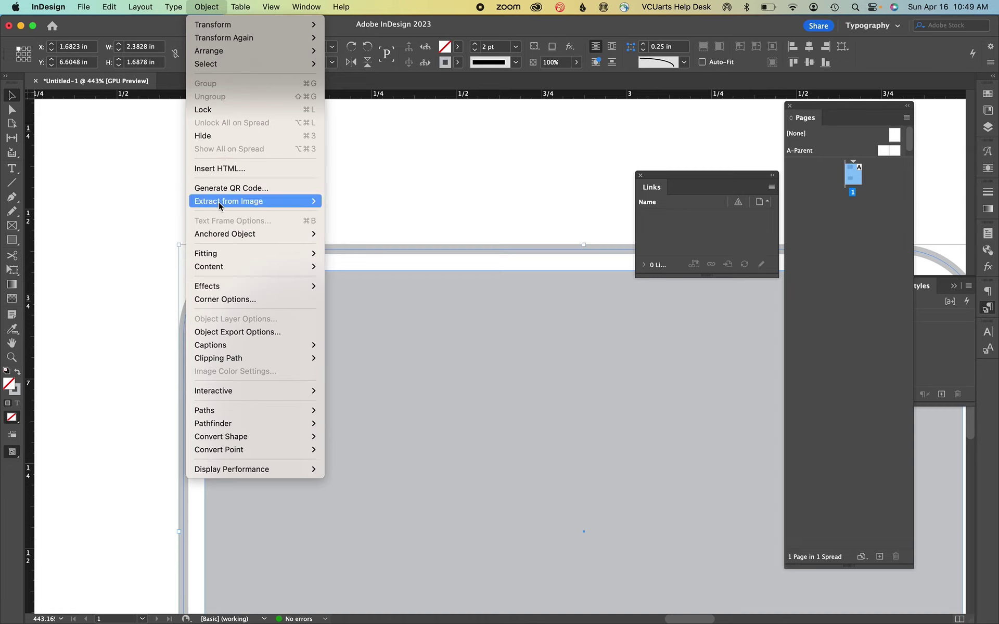
left_click(225, 299)
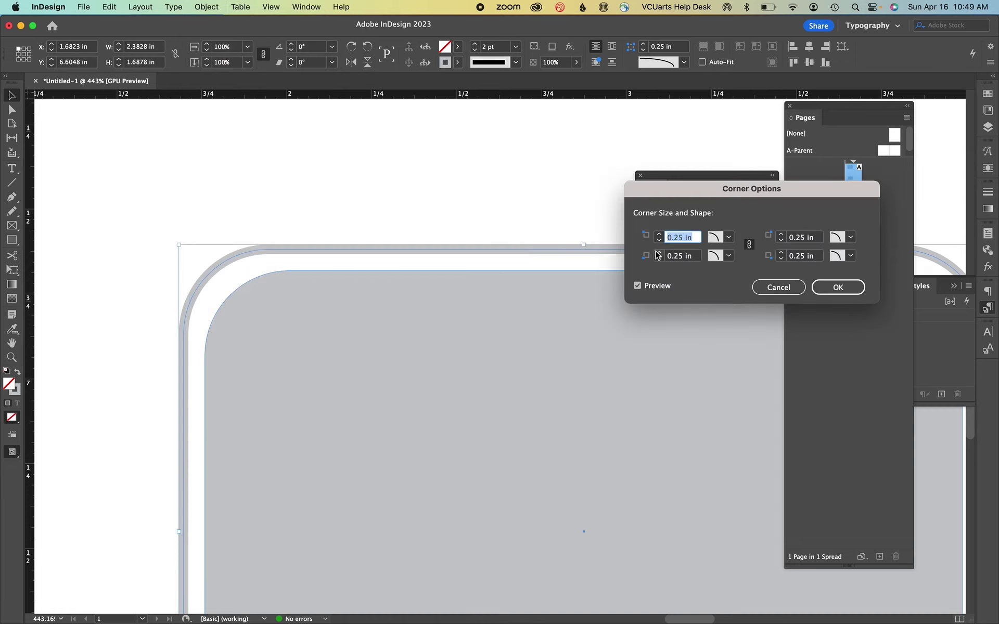
left_click(682, 237)
type("8")
left_click(828, 289)
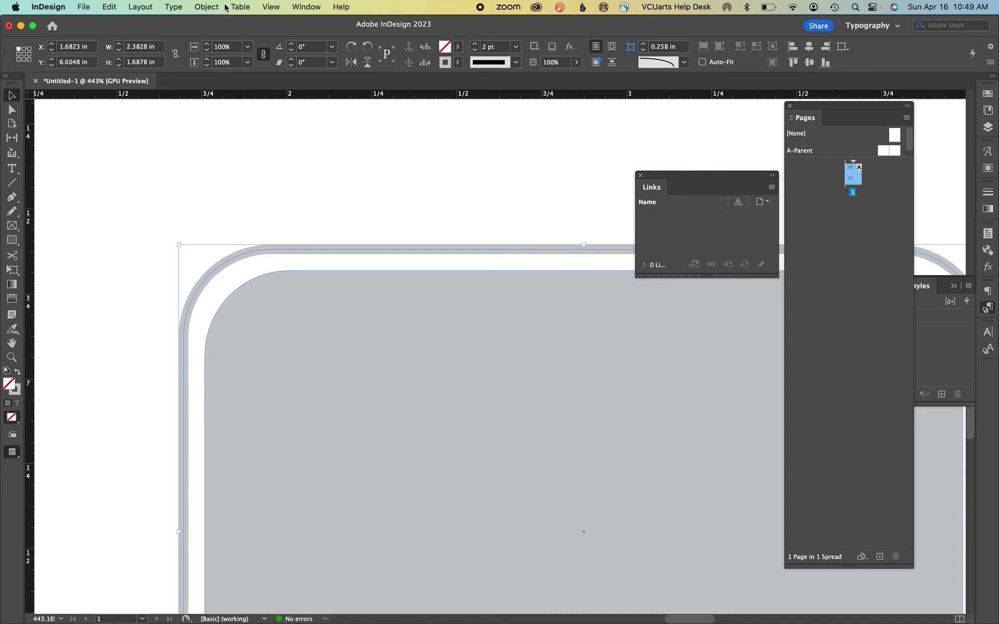
- Set the outer outlined rectangle's rounded corner size to 0.27 in on all four corners and deselect it
left_click(207, 7)
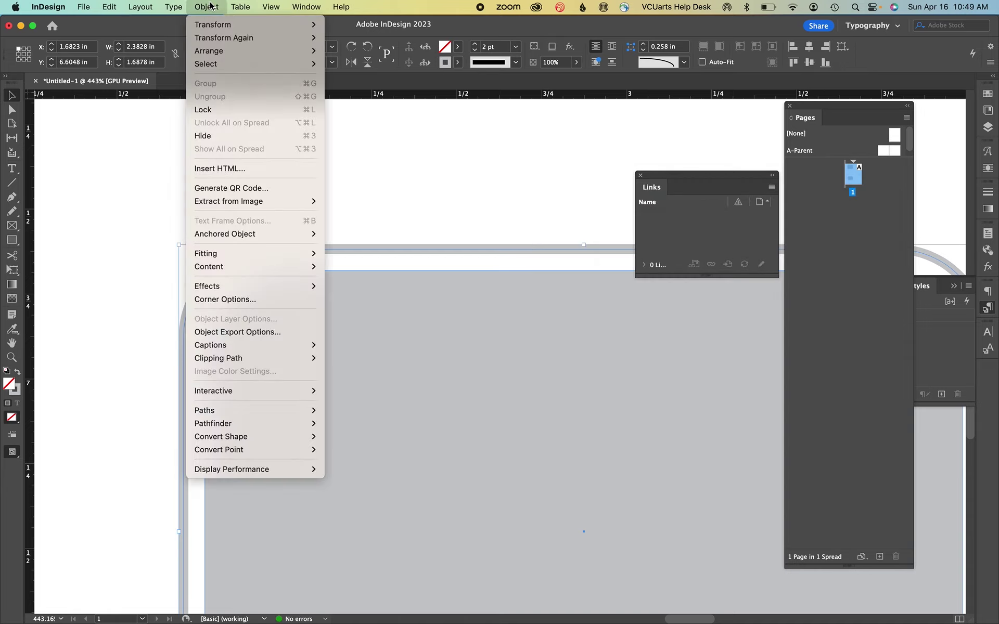
left_click(234, 300)
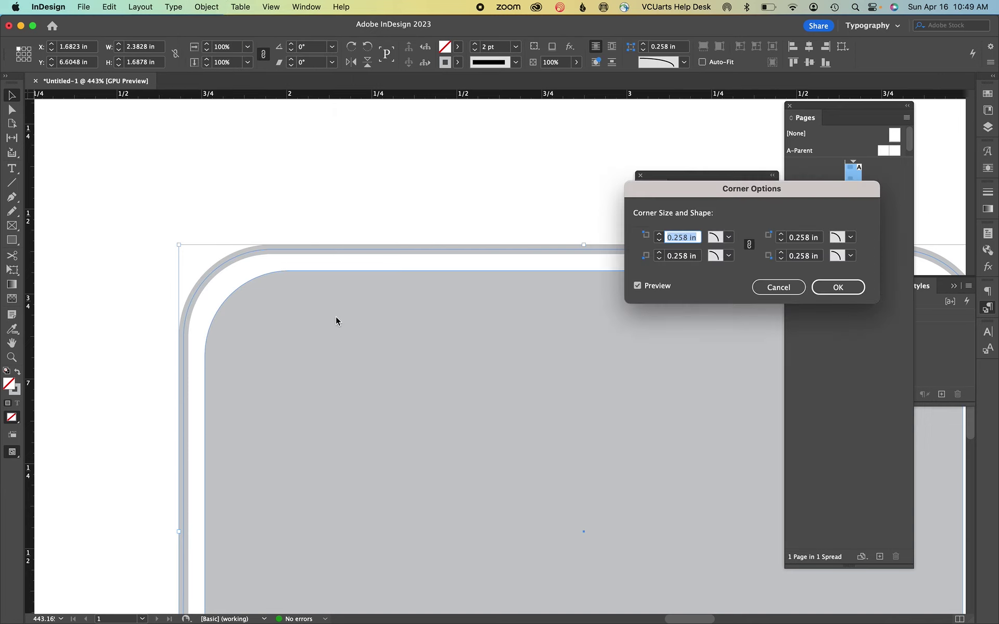
left_click(687, 237)
key("BackSpace")
key("BackSpace")
type("7")
left_click(831, 287)
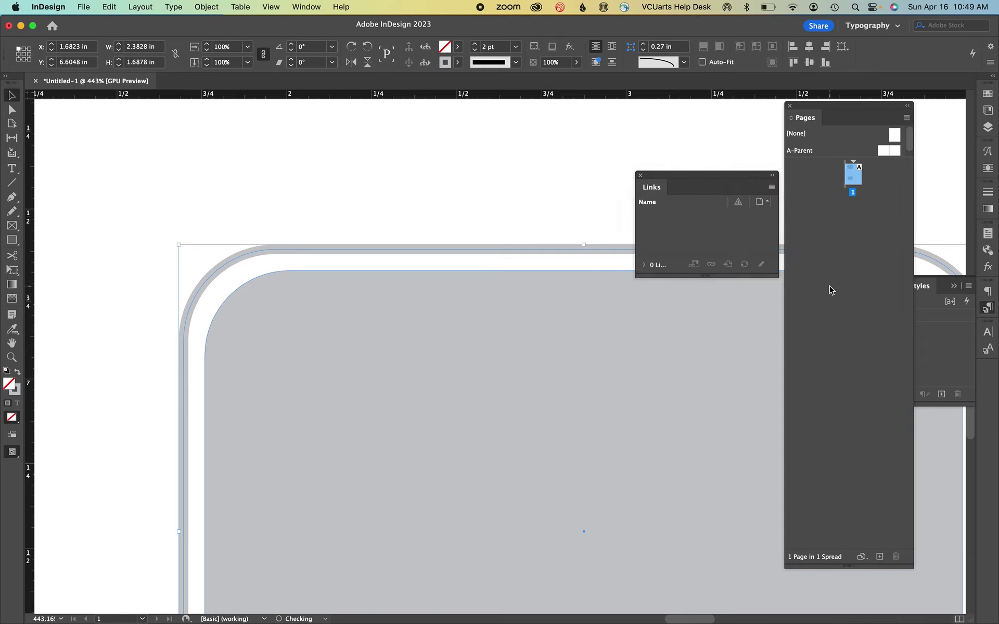
left_click(309, 189)
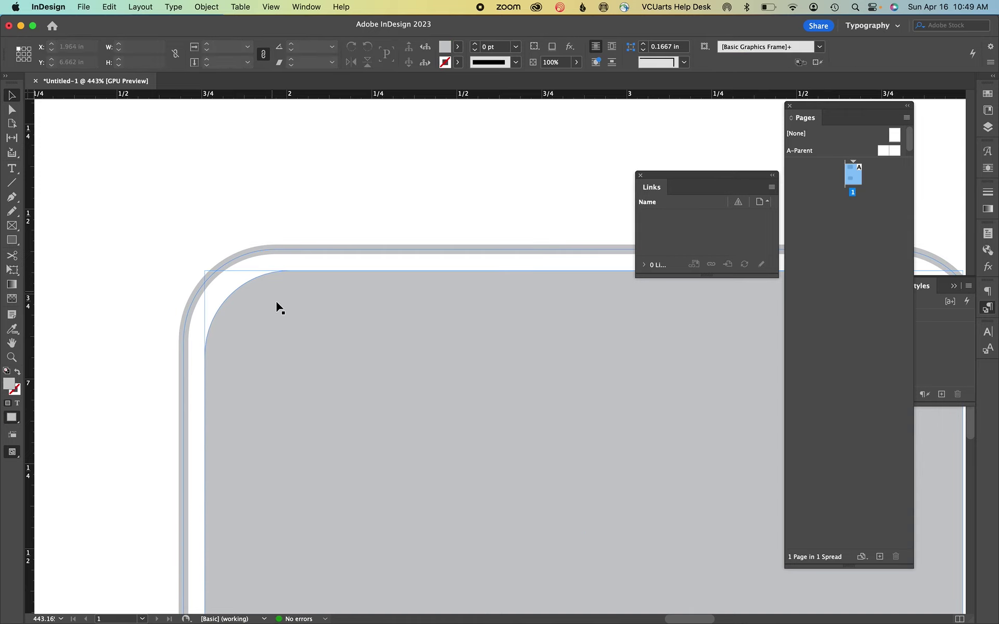
scroll(276, 305, "up", 1)
scroll(279, 300, "up", 2)
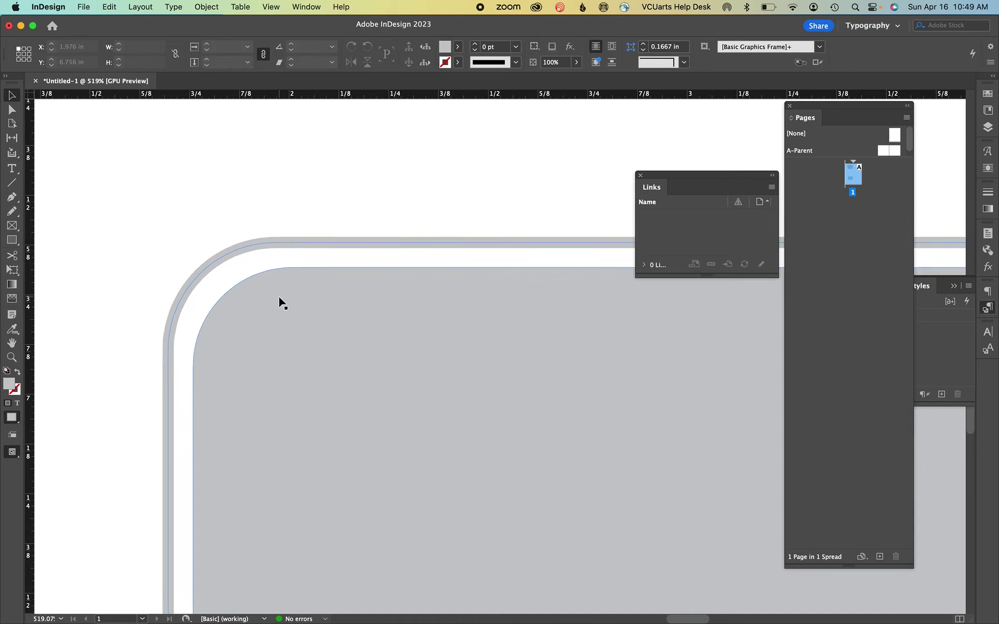
left_click(208, 7)
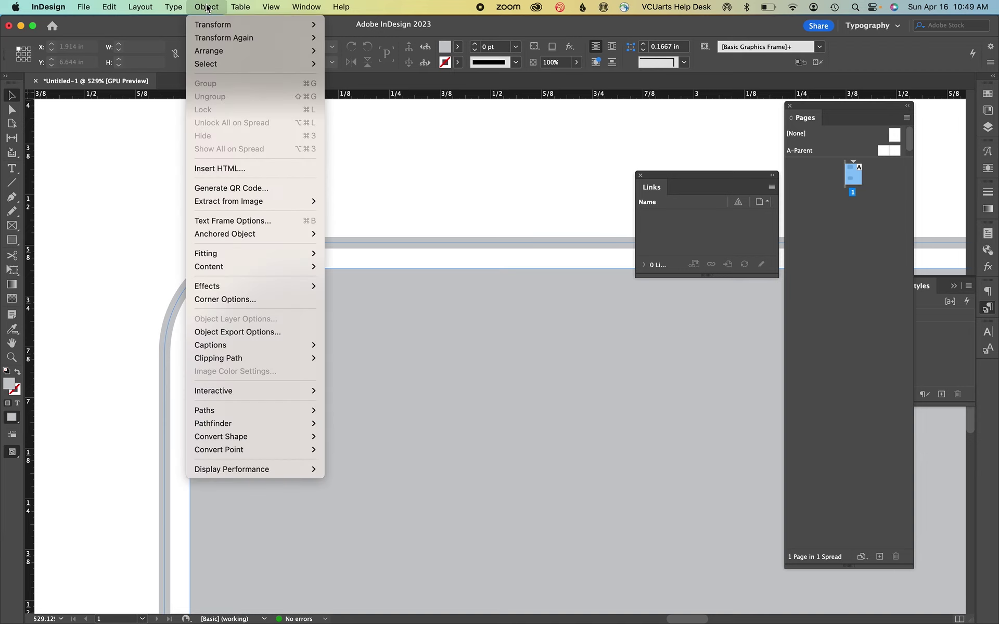
left_click(218, 300)
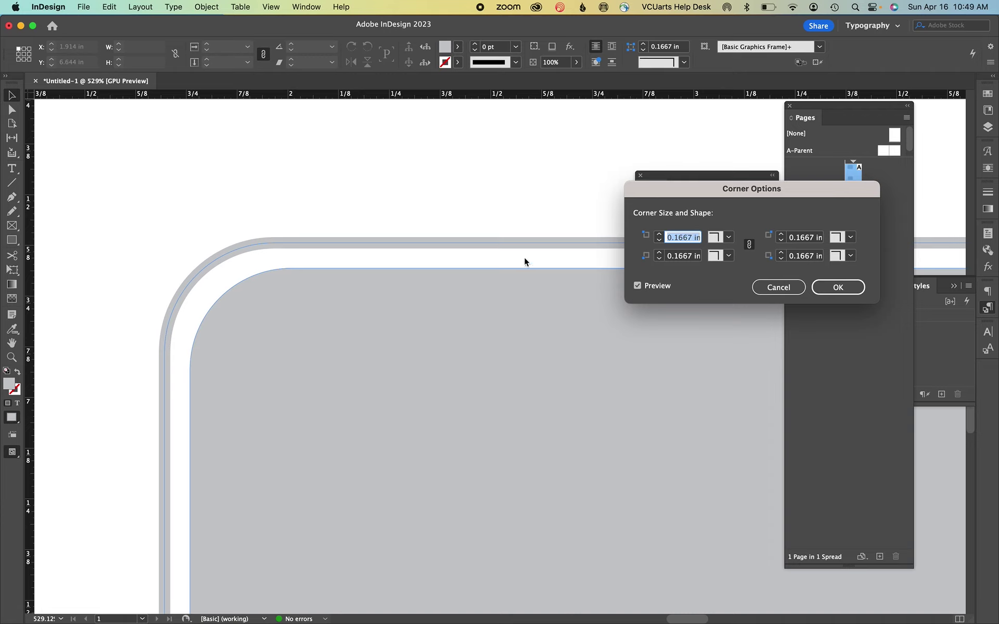
left_click(779, 288)
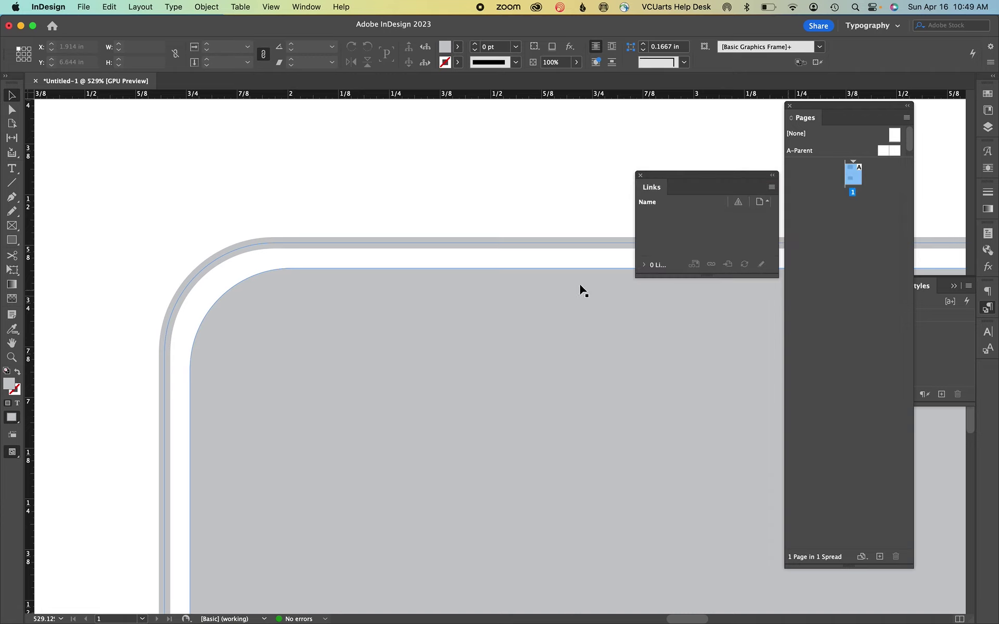
- Set the outer outlined rectangle's corner size to 0.28 in on all four corners and deselect it
left_click(453, 250)
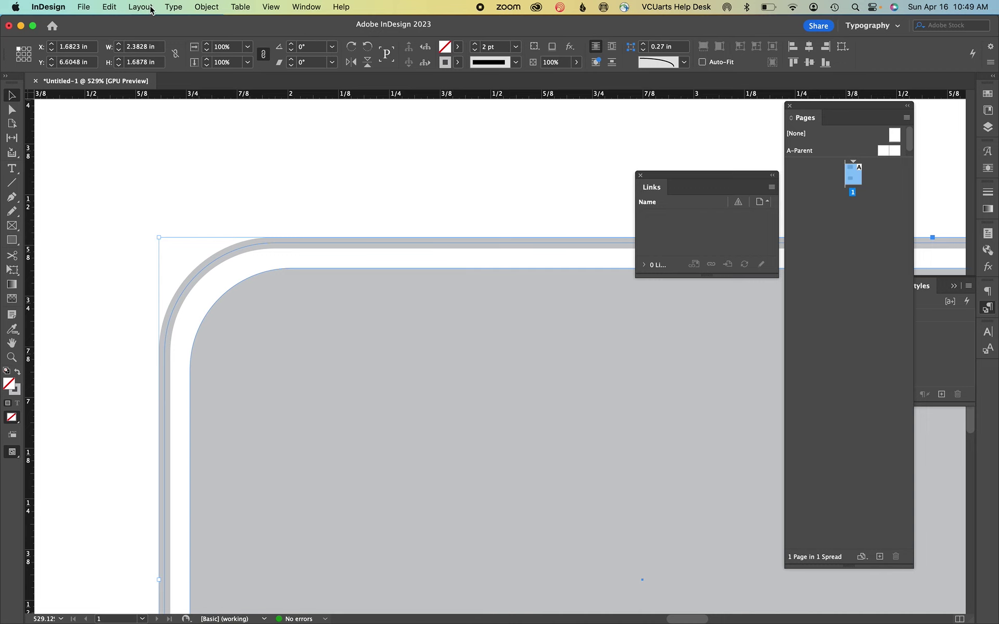
left_click(211, 6)
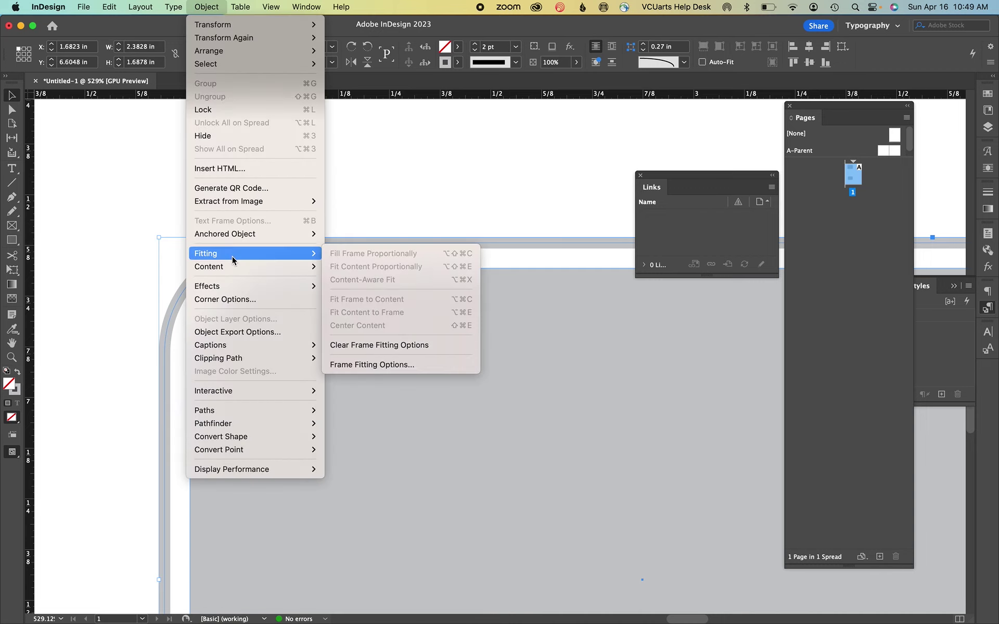
left_click(234, 300)
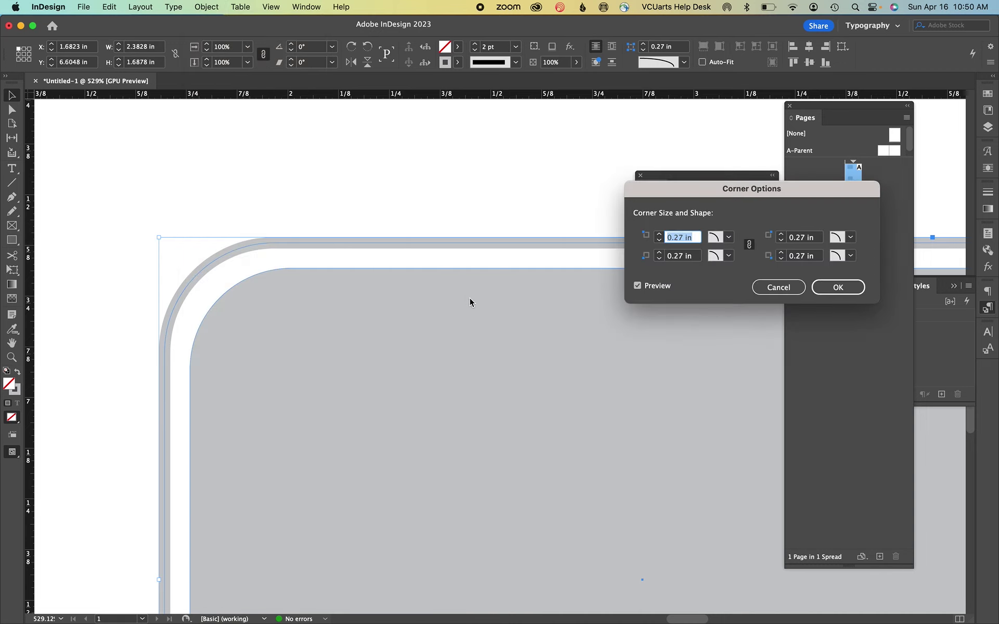
left_click(683, 238)
key("BackSpace")
type("8")
left_click(828, 288)
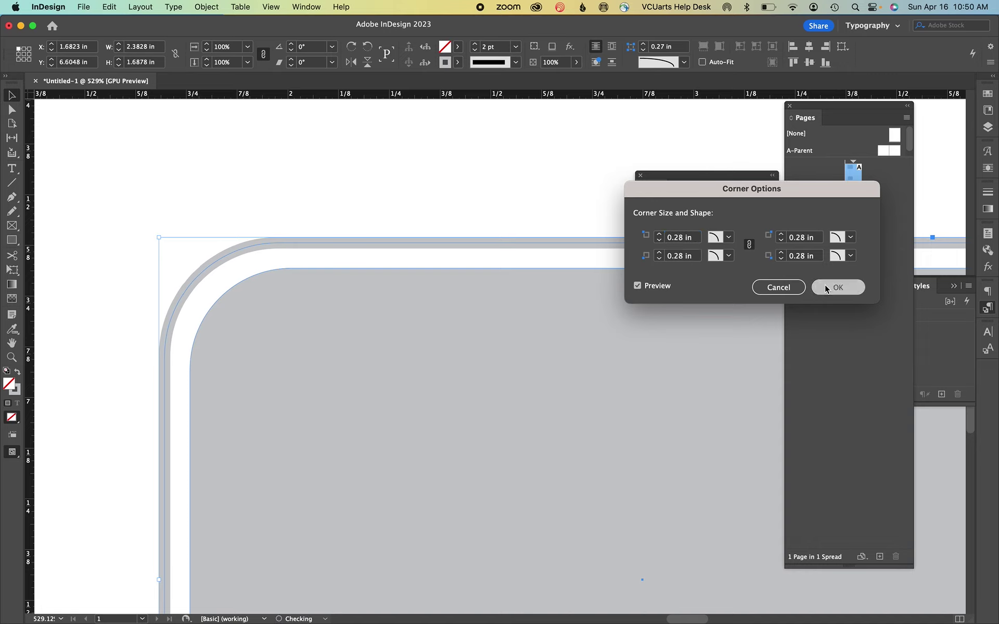
left_click(349, 155)
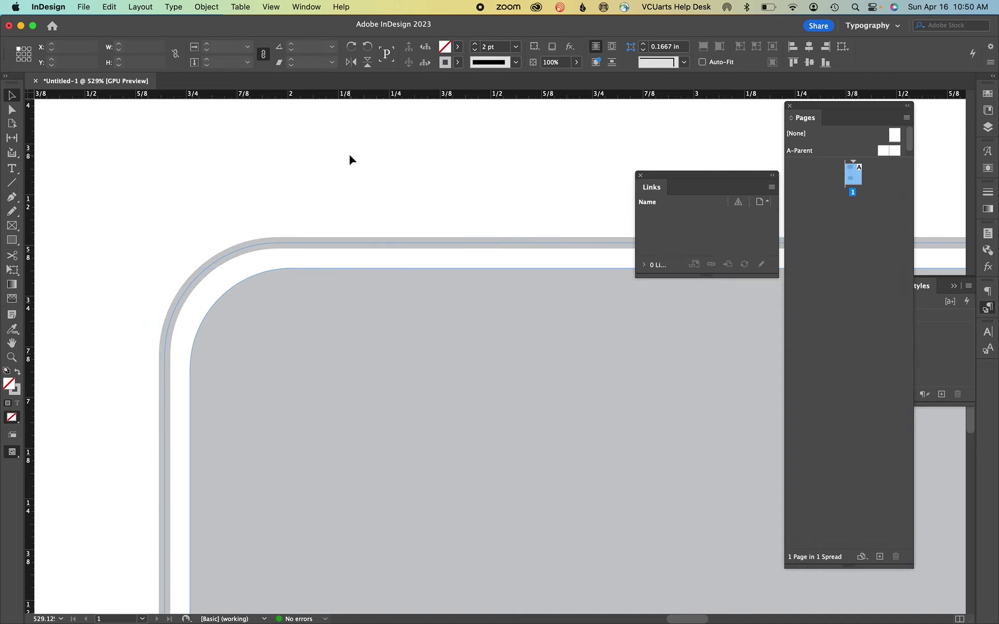
- Increase the outer outlined rectangle's rounded corner size to 0.29 in on all four corners, then clear the selection
left_click(269, 243)
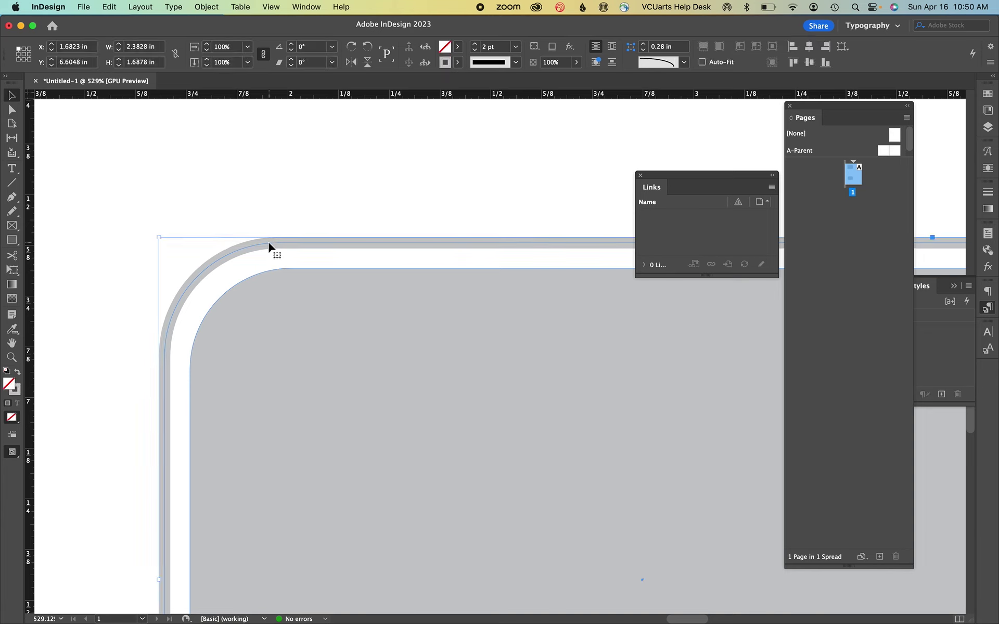
left_click(212, 7)
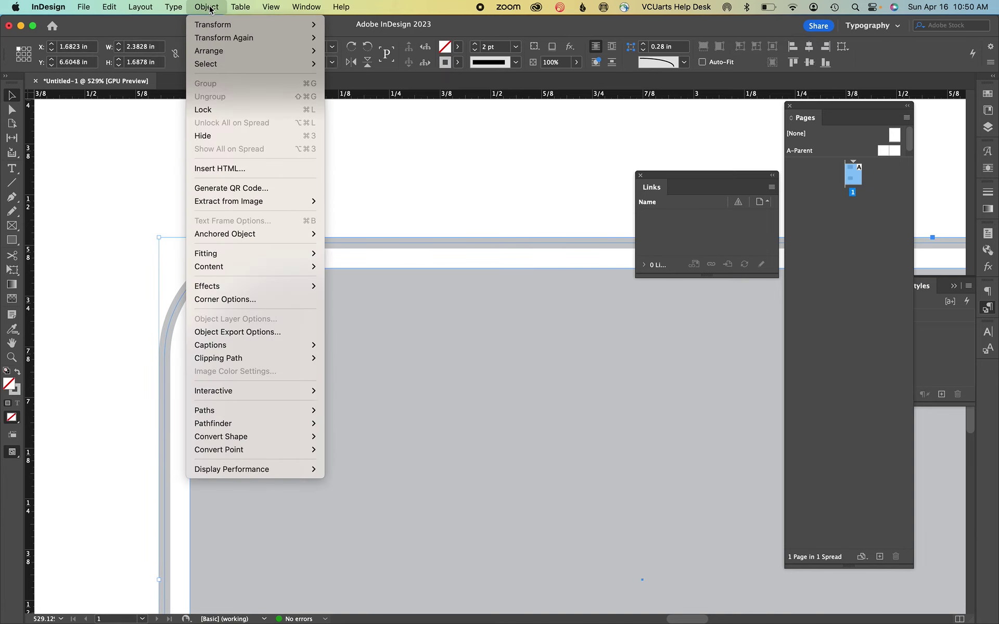
left_click(238, 300)
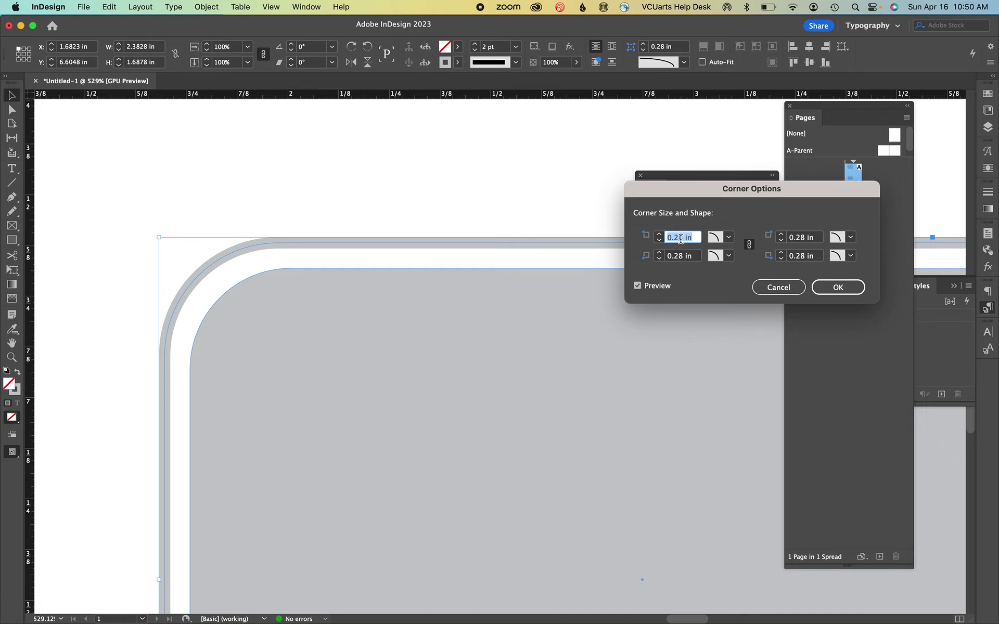
left_click(682, 238)
key("BackSpace")
type("9")
left_click(835, 287)
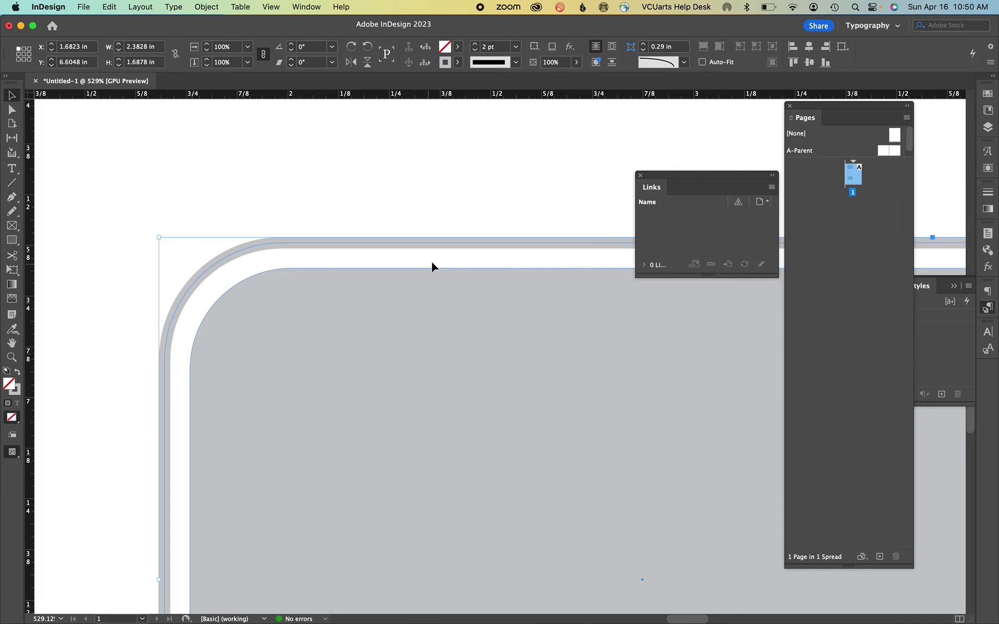
left_click(439, 195)
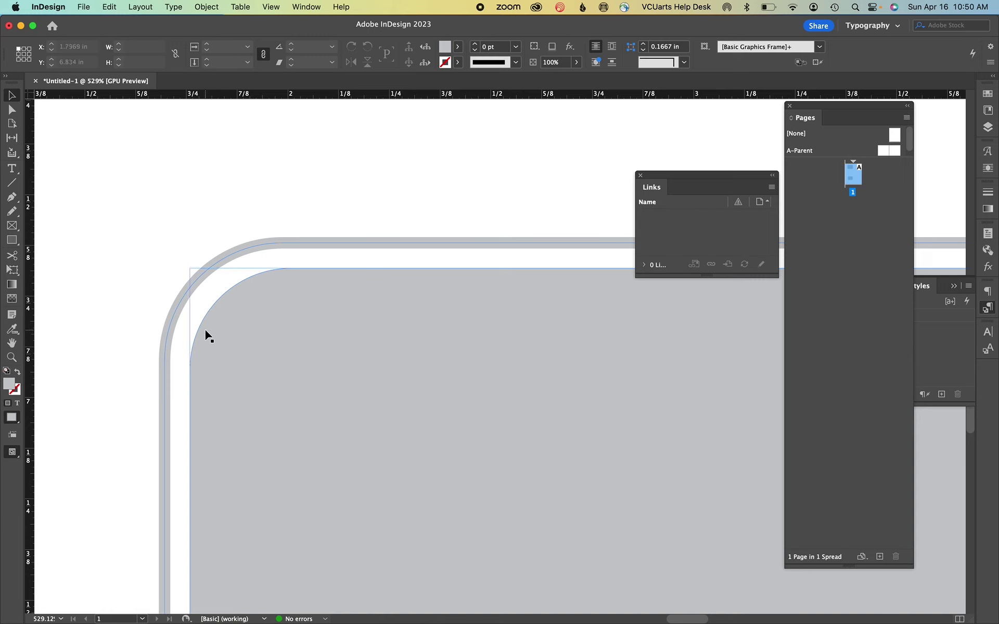
- Set the outer outlined rectangle's rounded corner size to 0.3 in on all corners, deselect it and check the whole shape
left_click(252, 248)
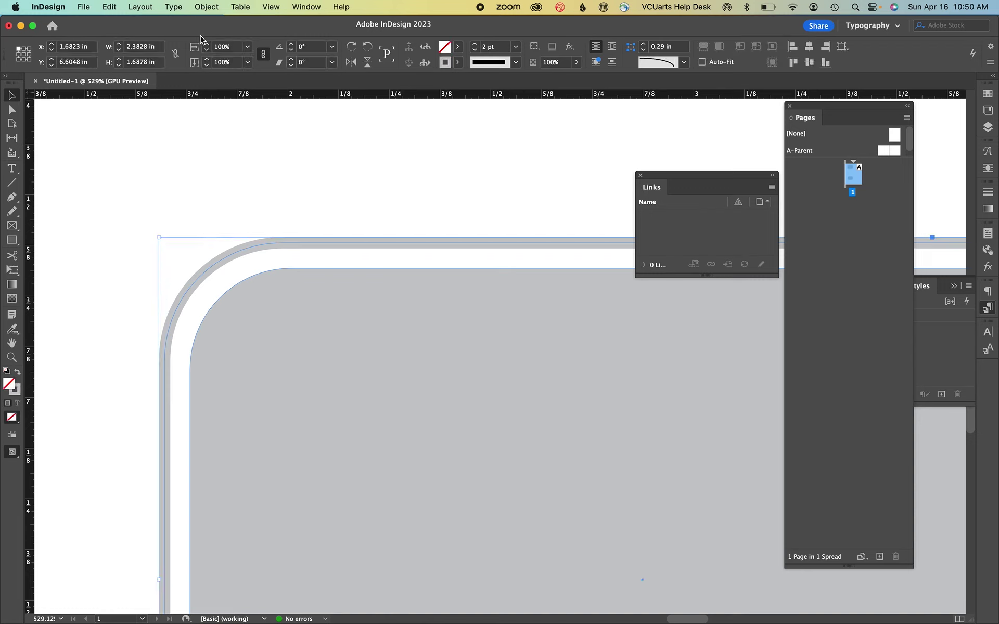
left_click(203, 7)
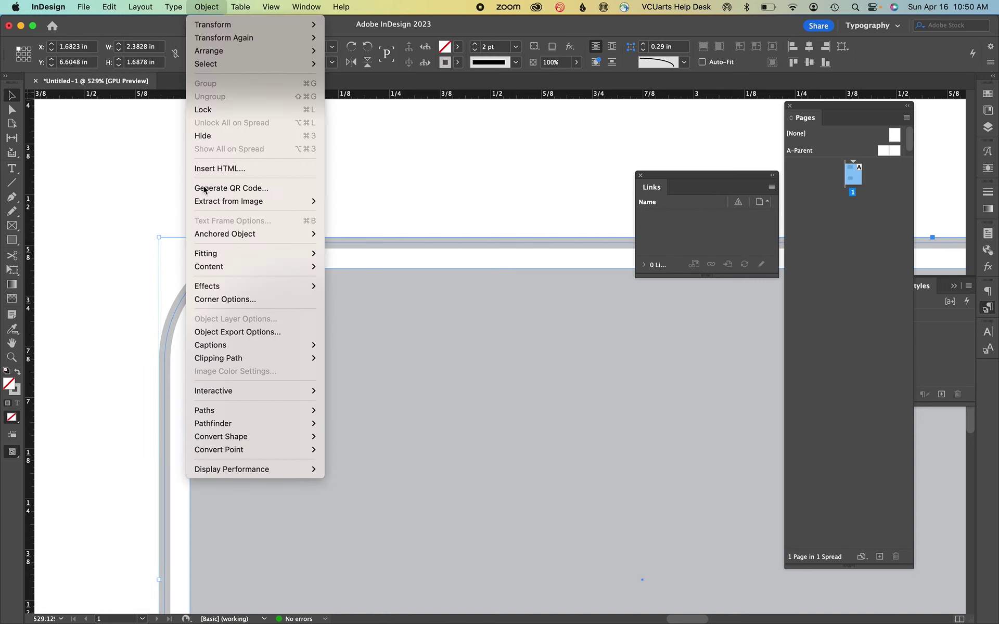
left_click(225, 299)
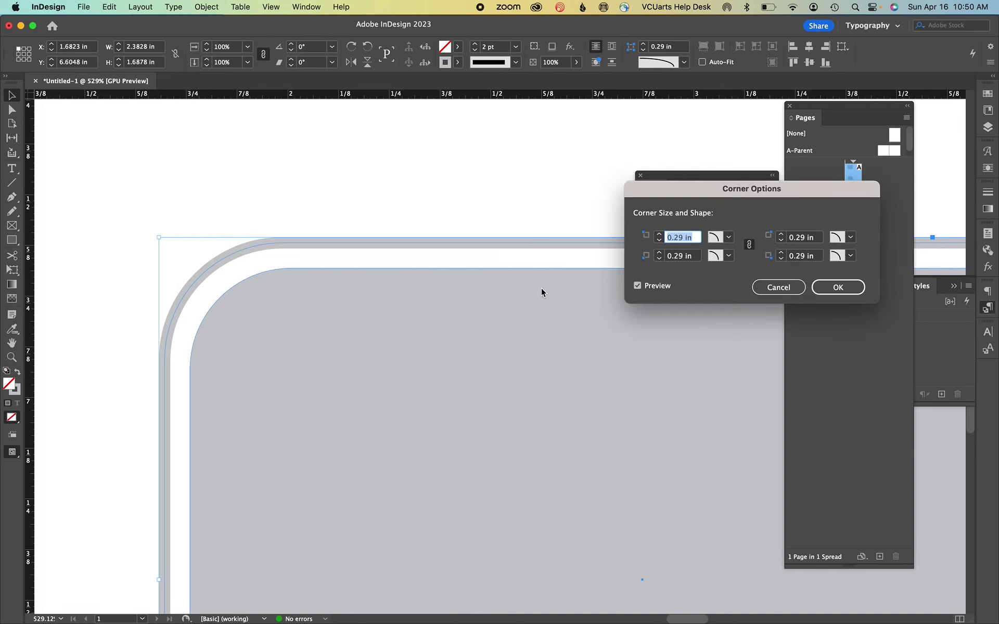
left_click(683, 237)
key("BackSpace")
key("BackSpace")
type("3")
key("Return")
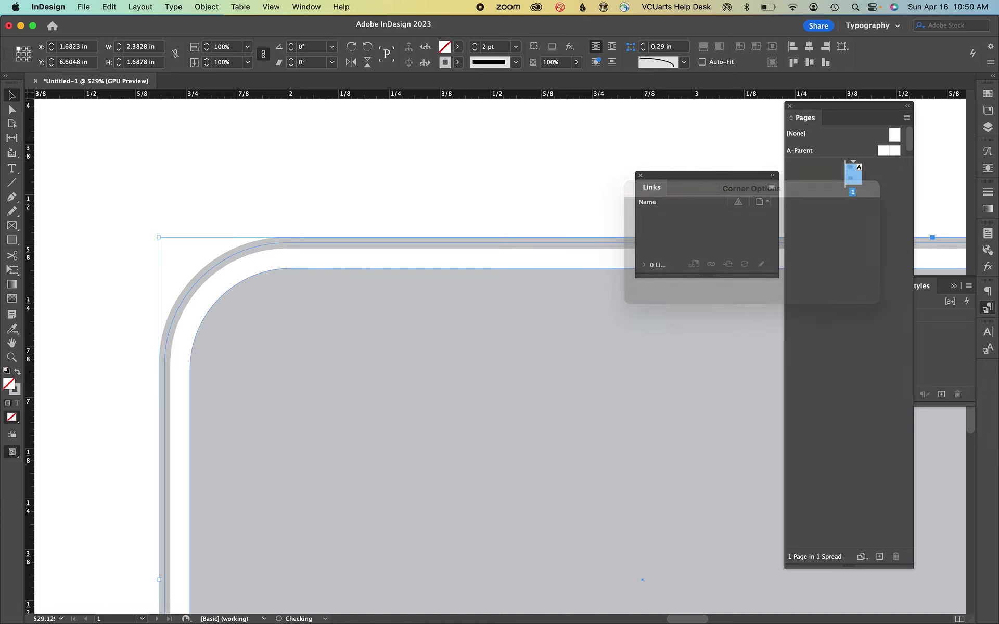
left_click(491, 181)
scroll(491, 176, "down", 5)
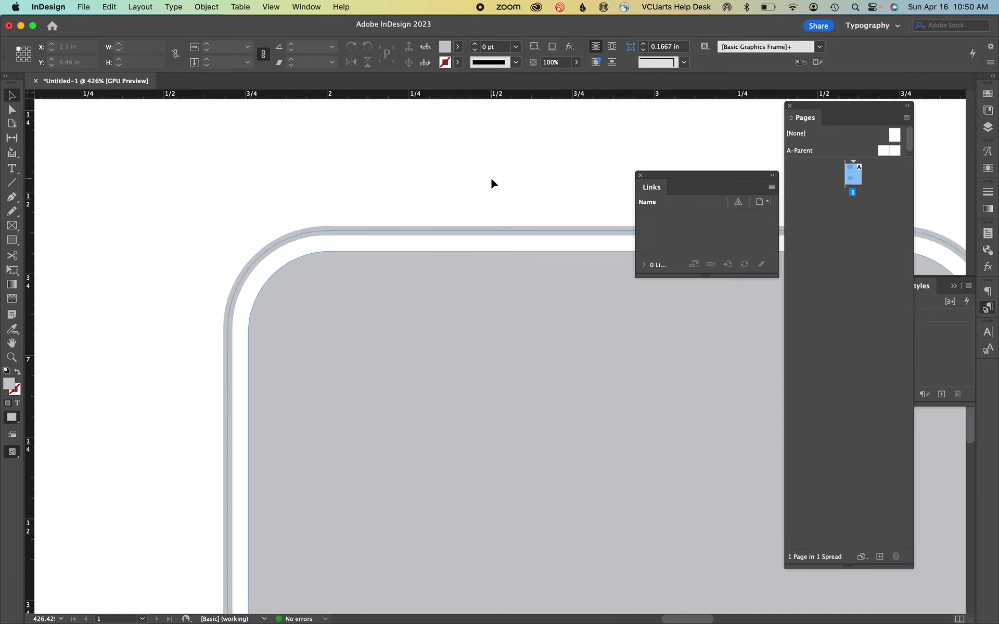
scroll(491, 182, "right", 10)
scroll(492, 182, "down", 3)
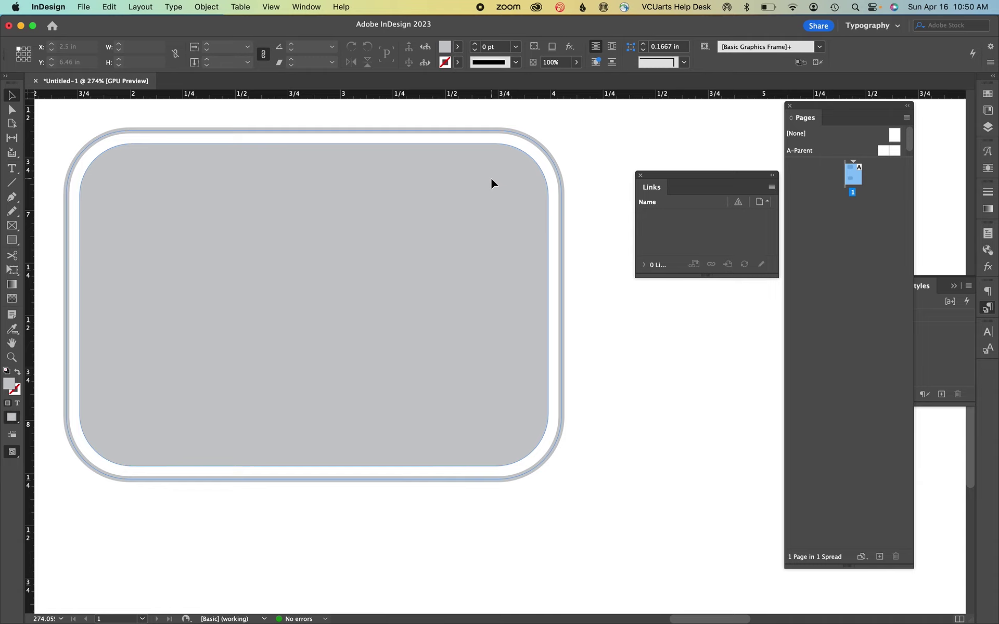
scroll(492, 179, "left", 1)
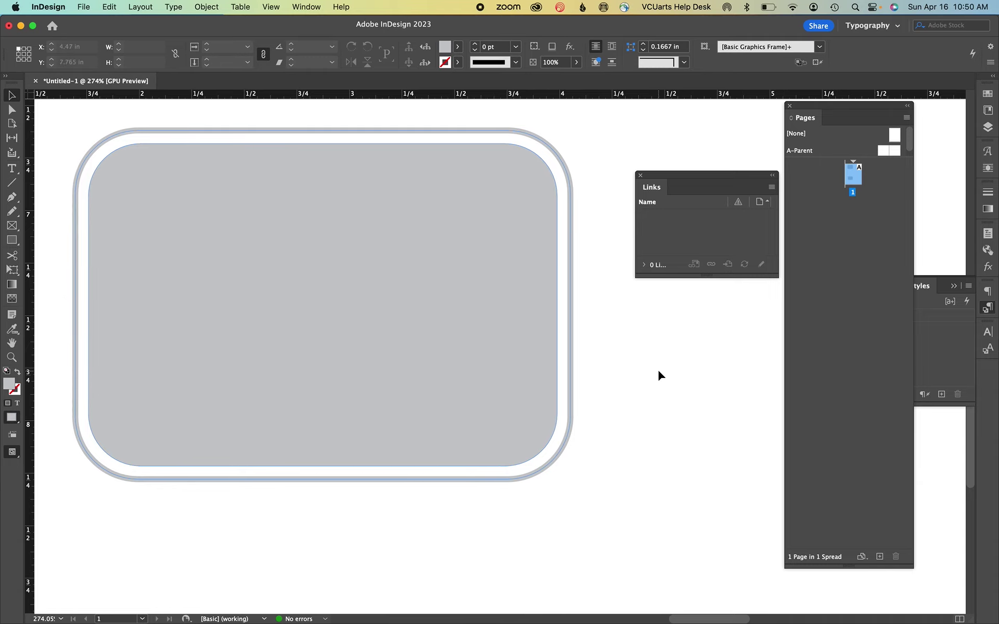